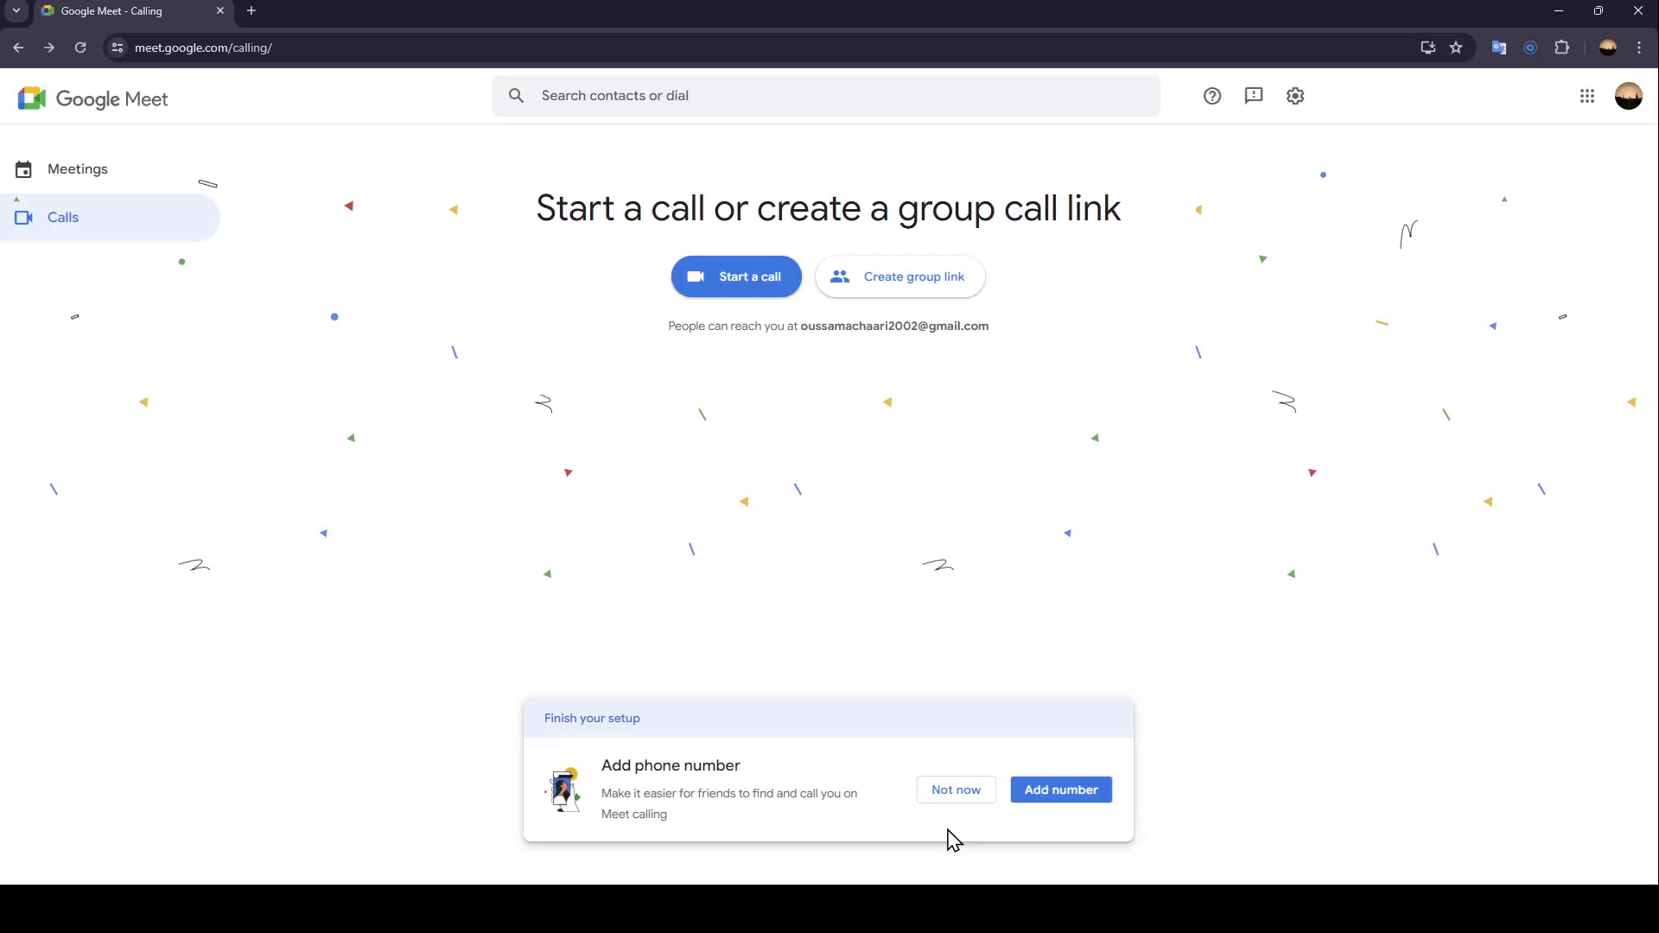
Switch from the Calls page to the Meetings landing page in Google Meet.
left_click(130, 182)
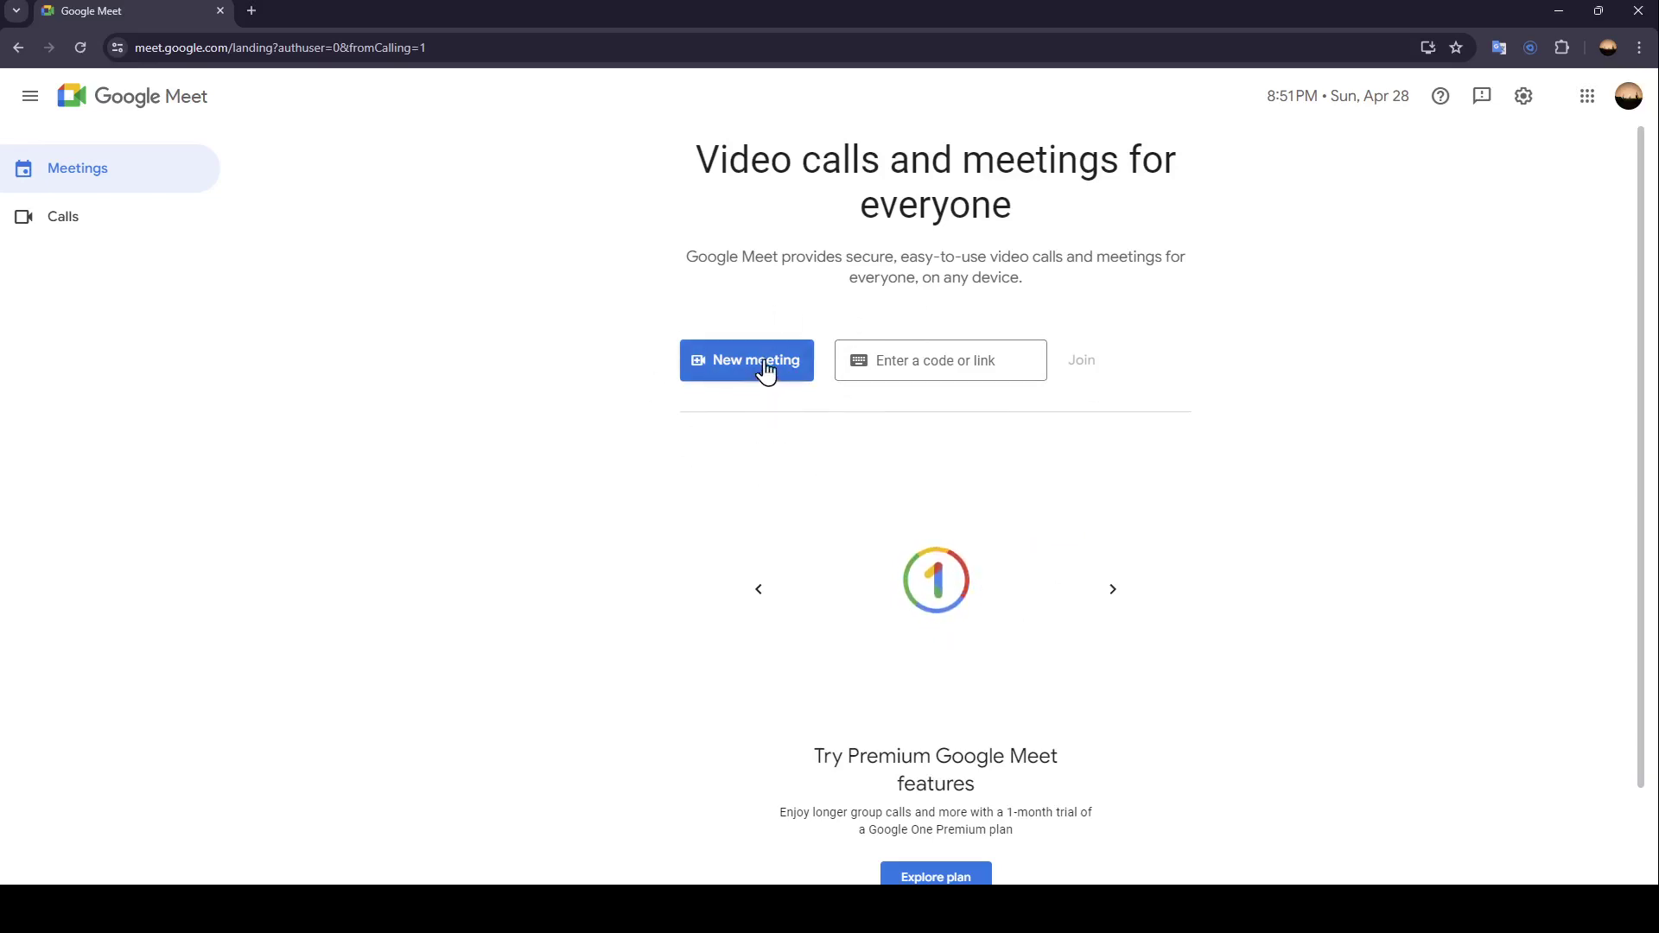
Focus the meeting code field, then show the New meeting options.
left_click(917, 374)
left_click(796, 374)
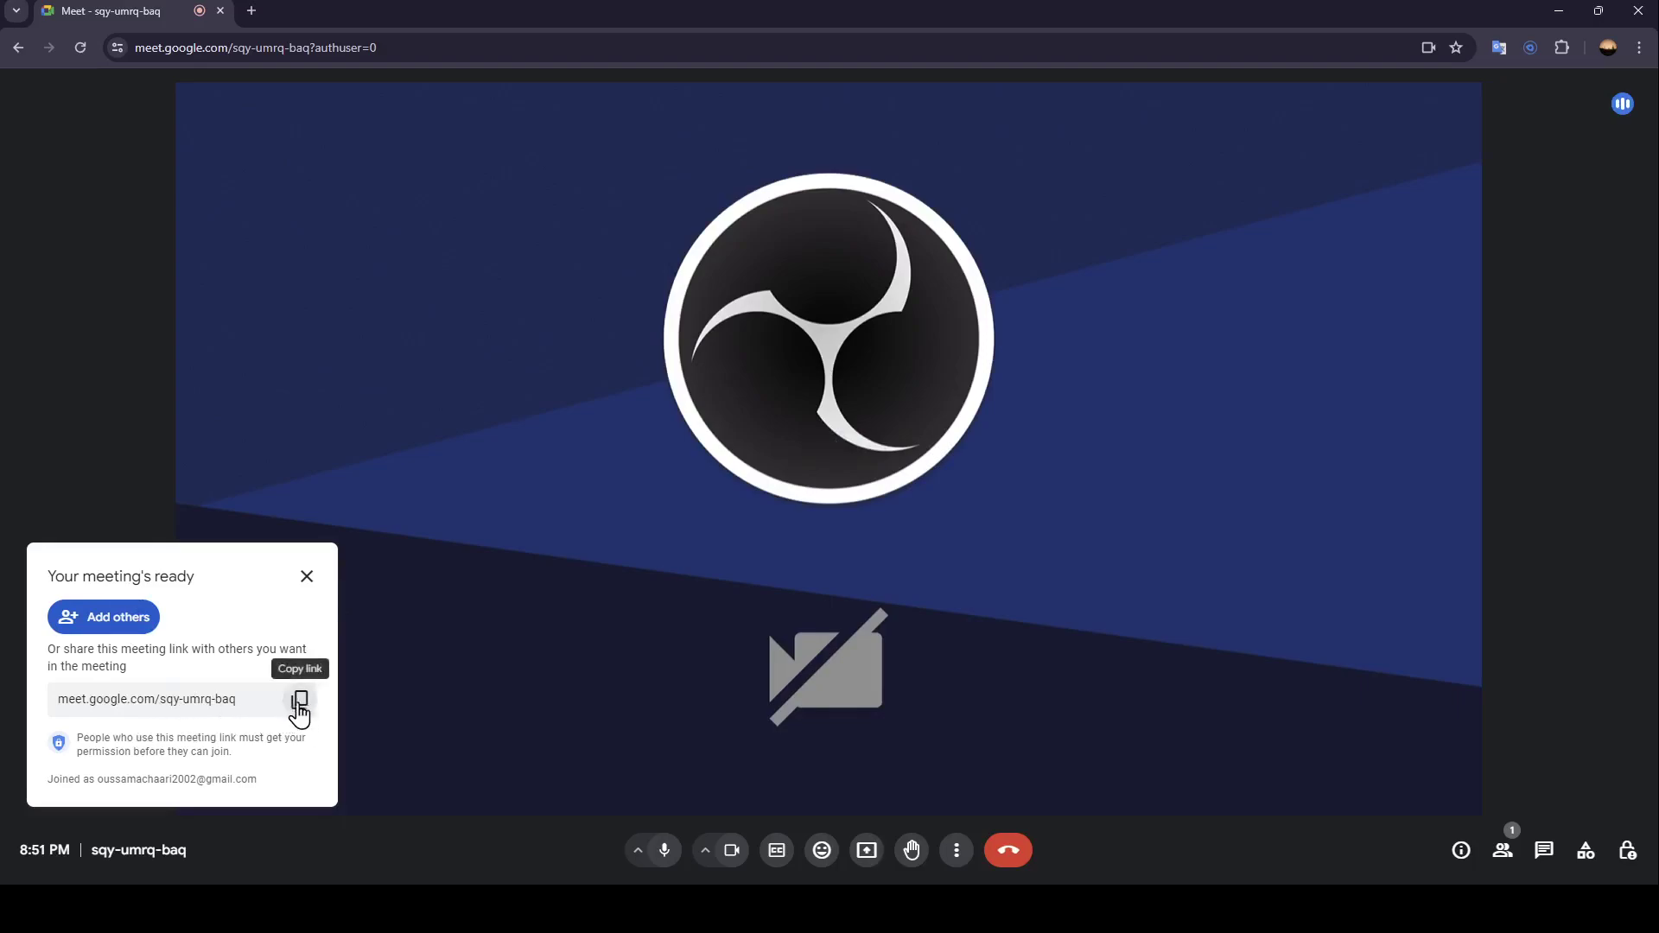
mouse_move(830, 389)
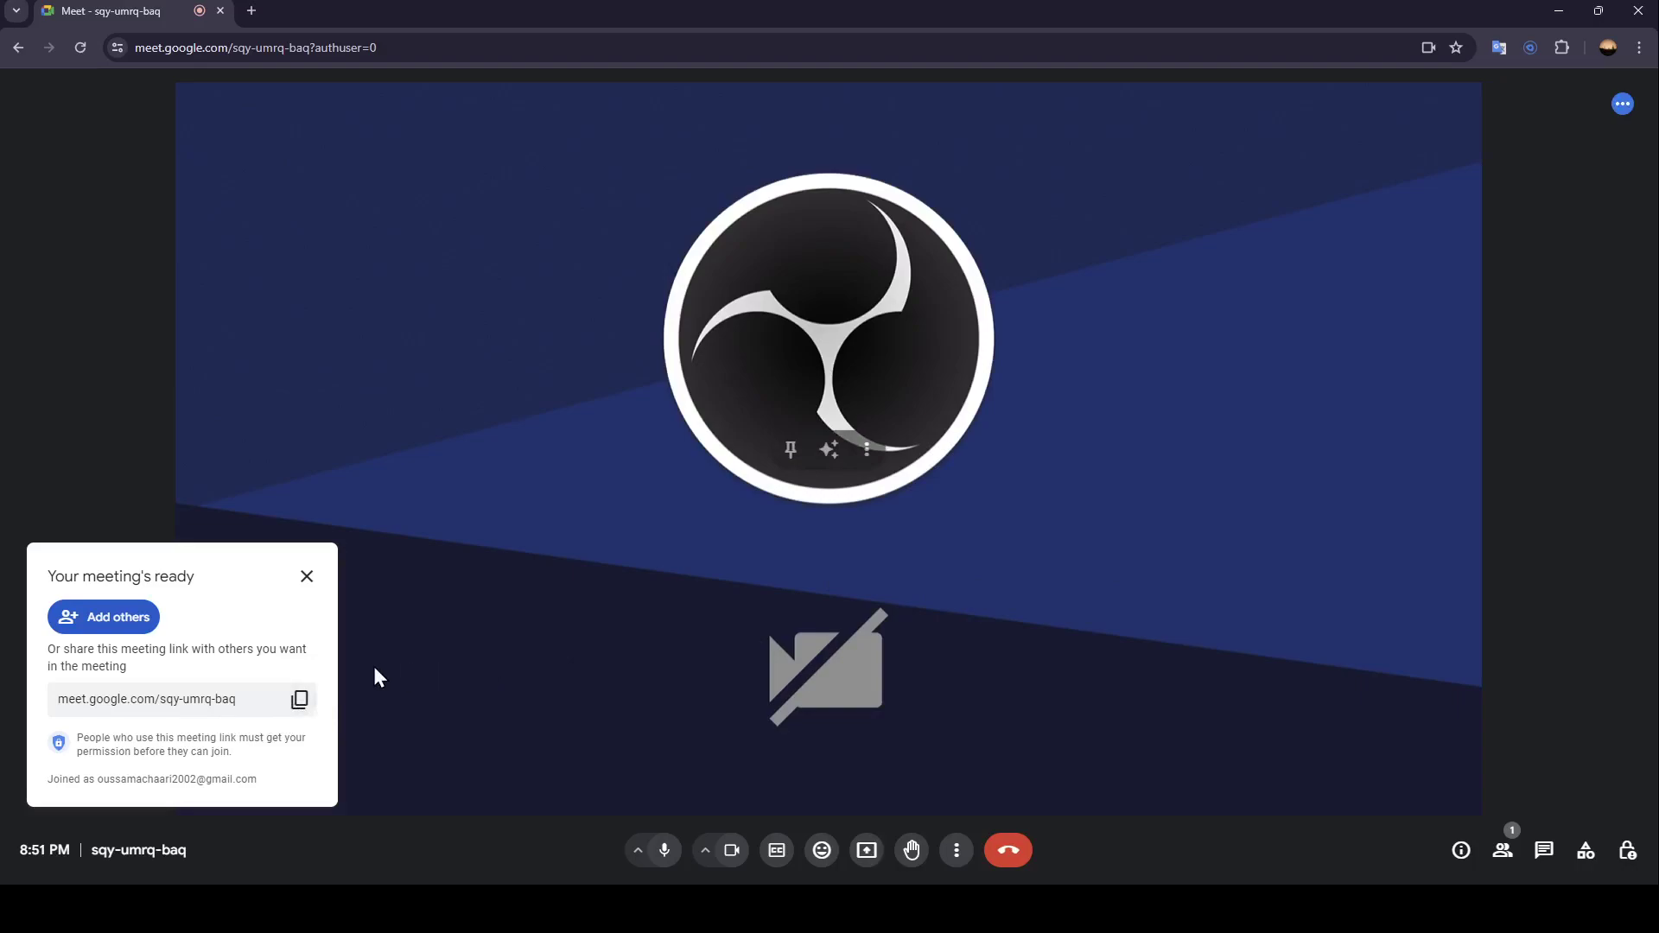
Look at the Add people dialog without inviting anyone, then dismiss the meeting-ready panel.
left_click(118, 619)
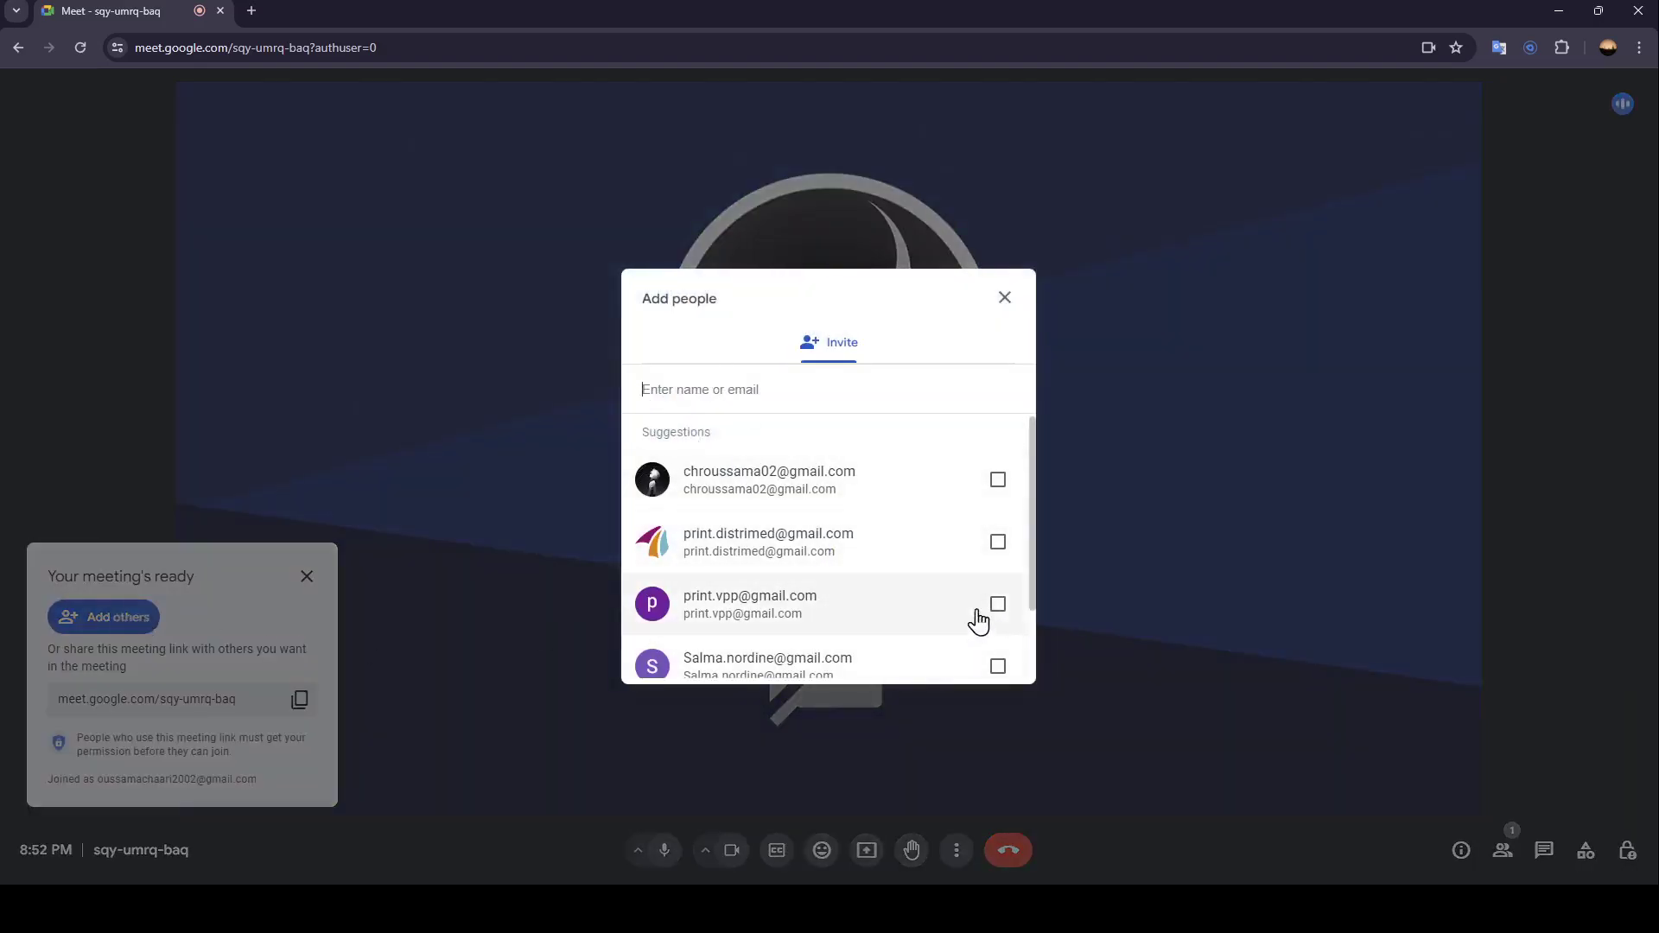
scroll(907, 505, "down", 2)
scroll(830, 519, "up", 2)
scroll(882, 545, "up", 1)
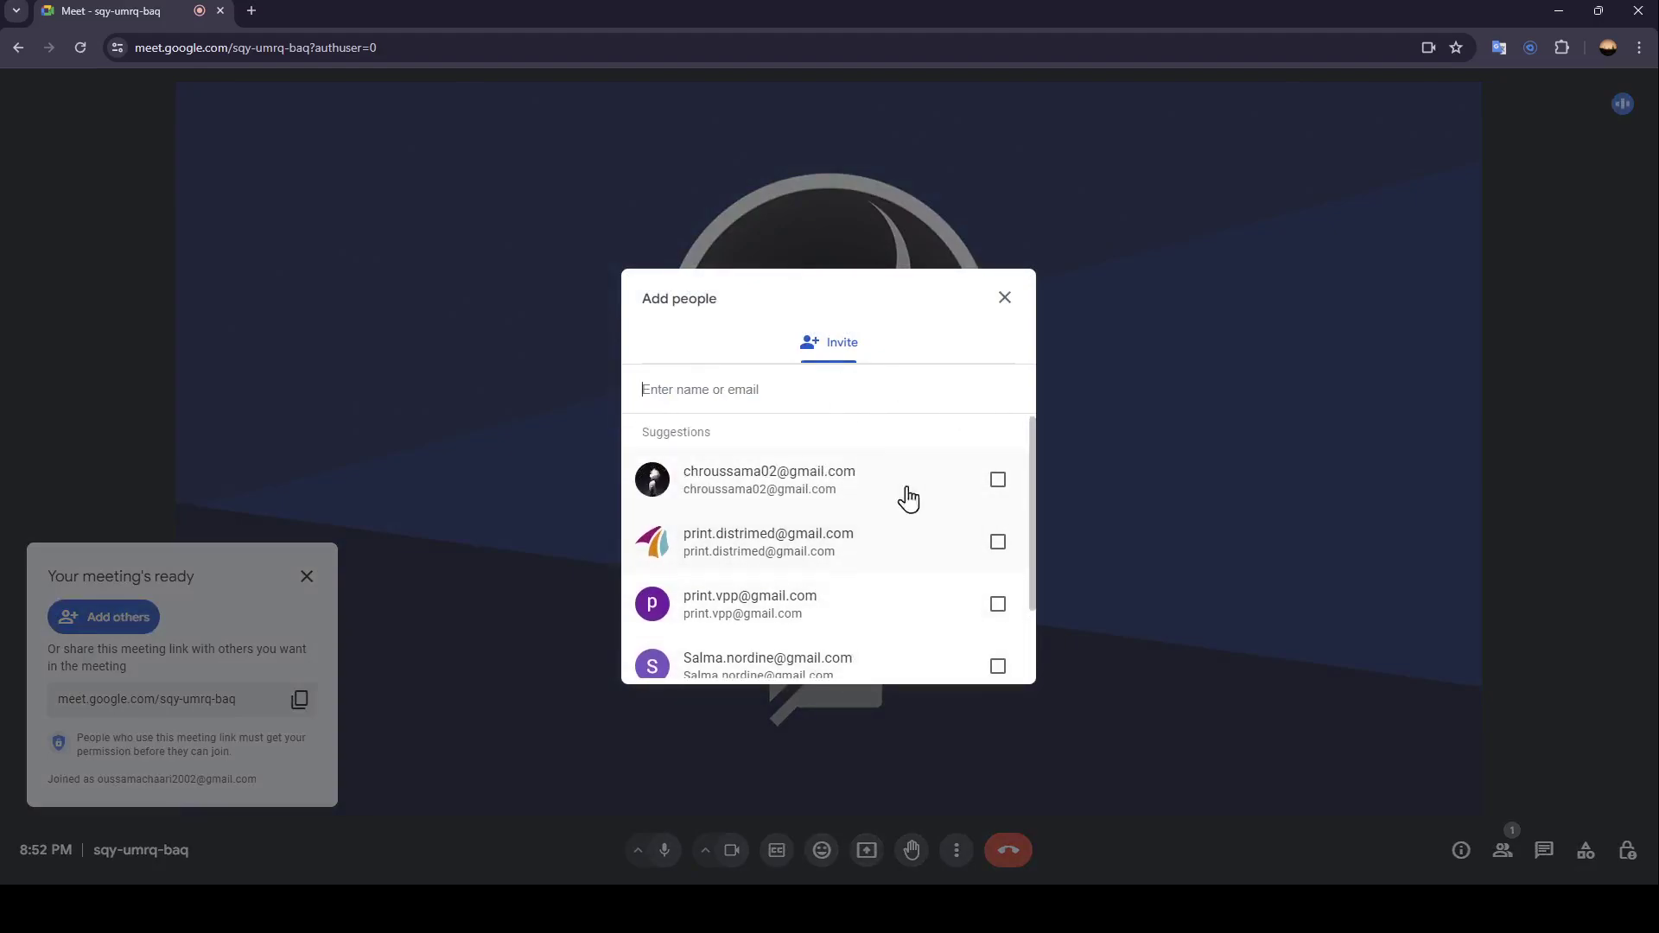
left_click(1003, 297)
left_click(307, 577)
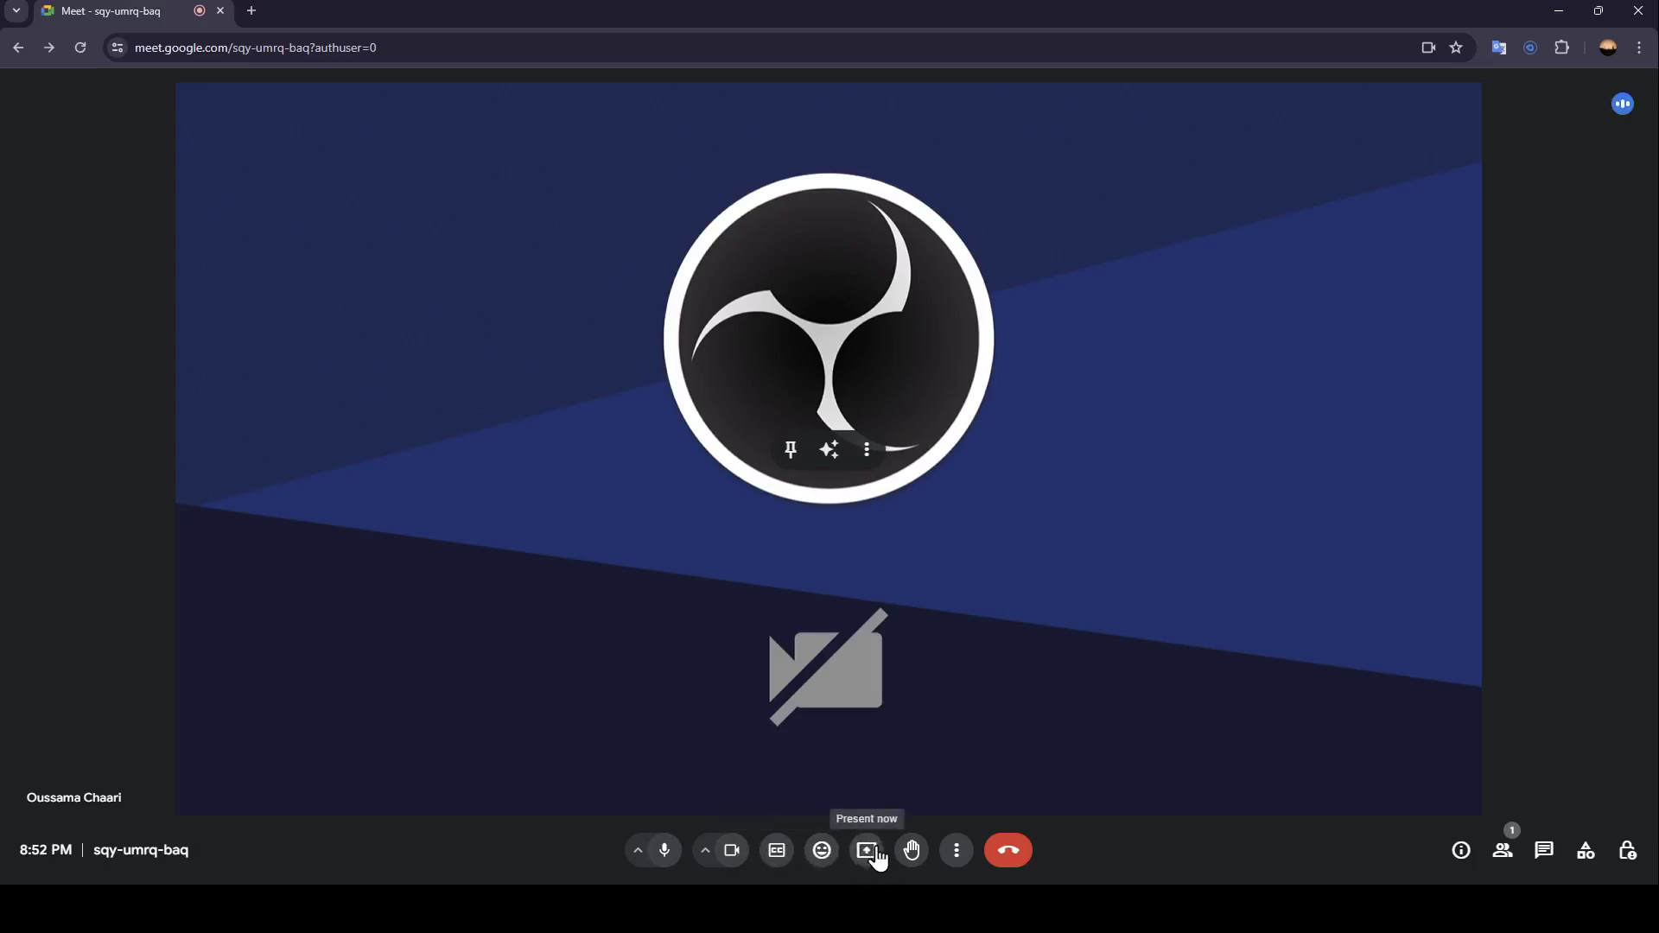
Show the More options list with whiteboard, layout, captions and settings.
left_click(957, 852)
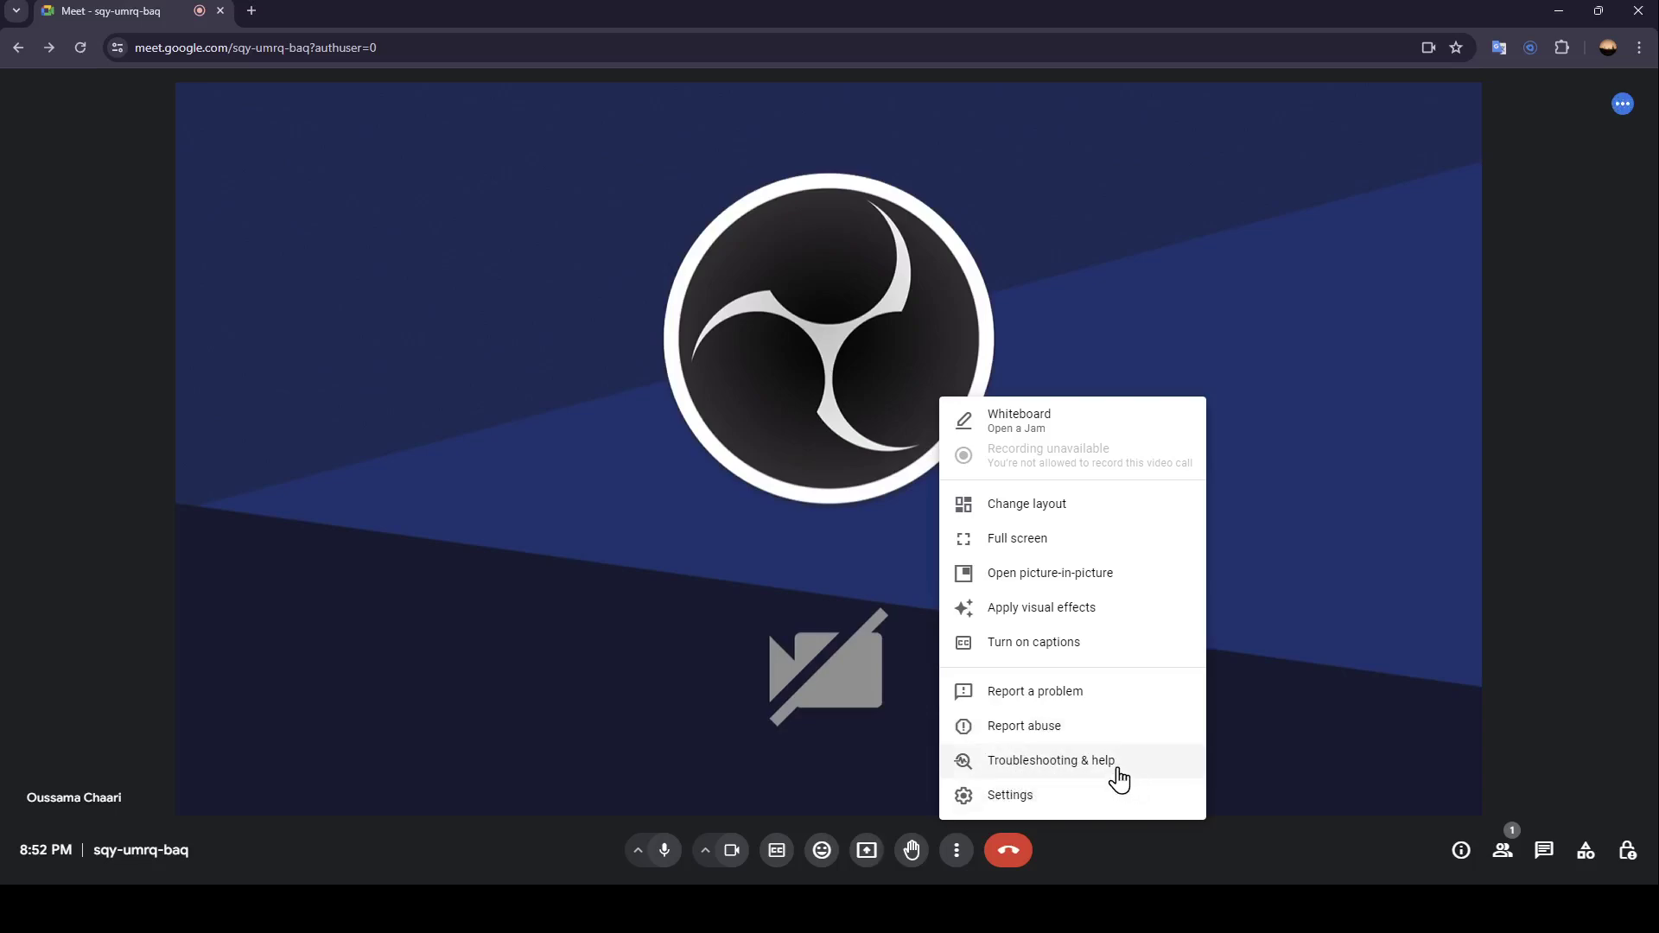
Close the extra options, check the People list, then switch the side panel to in-call messages.
left_click(957, 850)
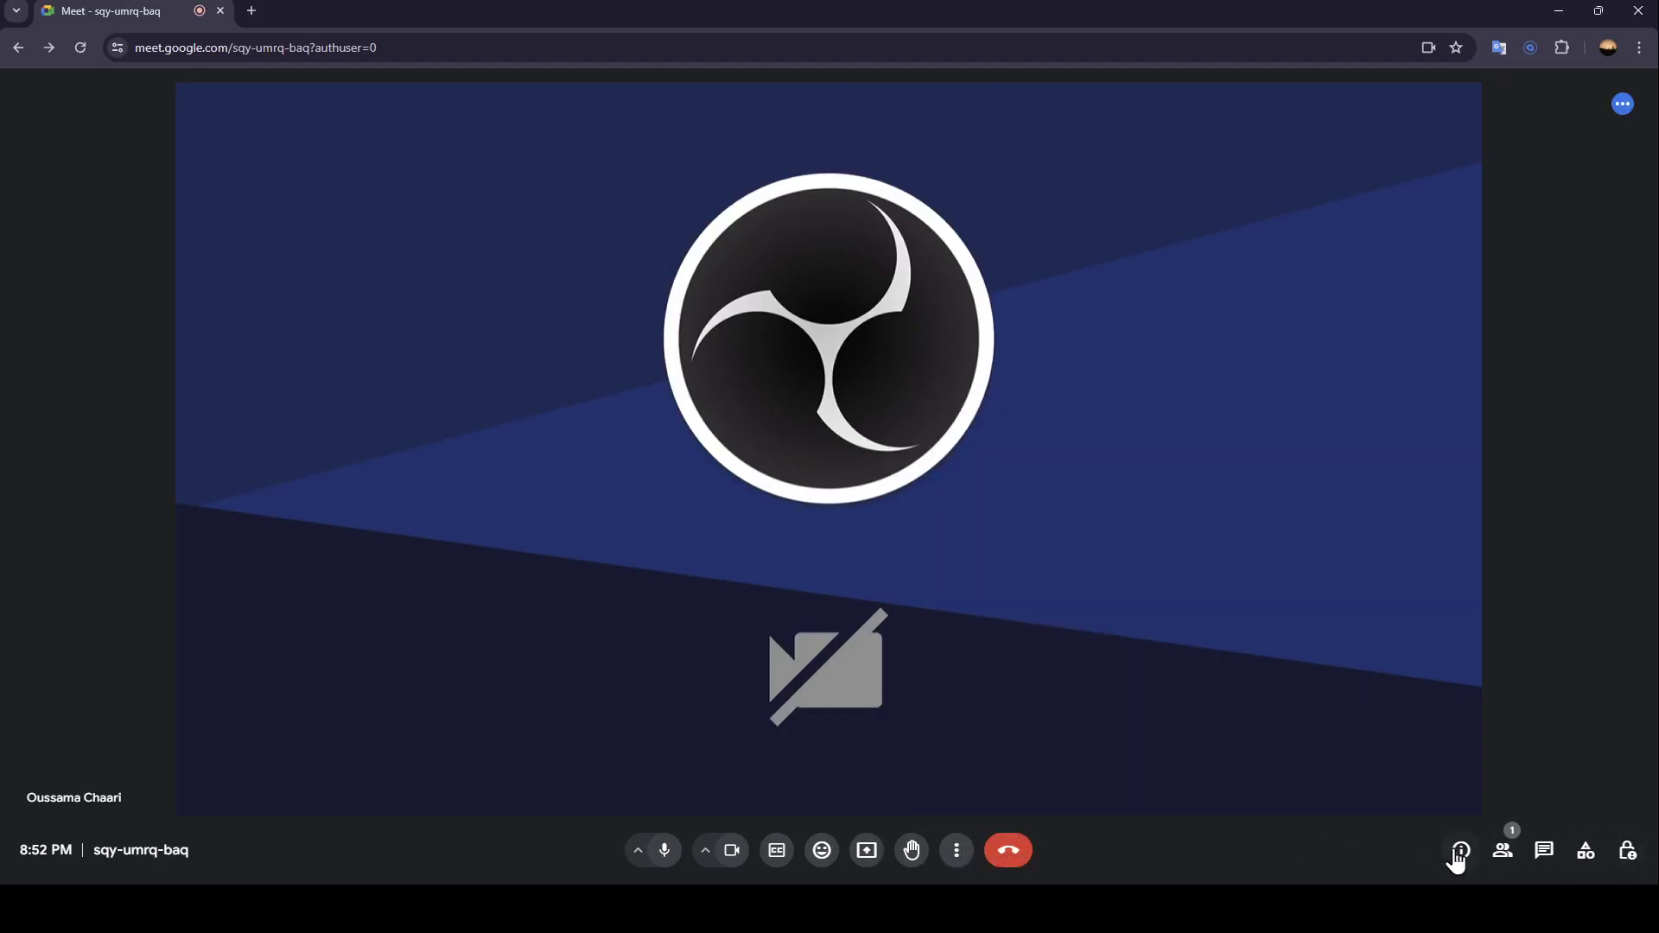
left_click(1501, 852)
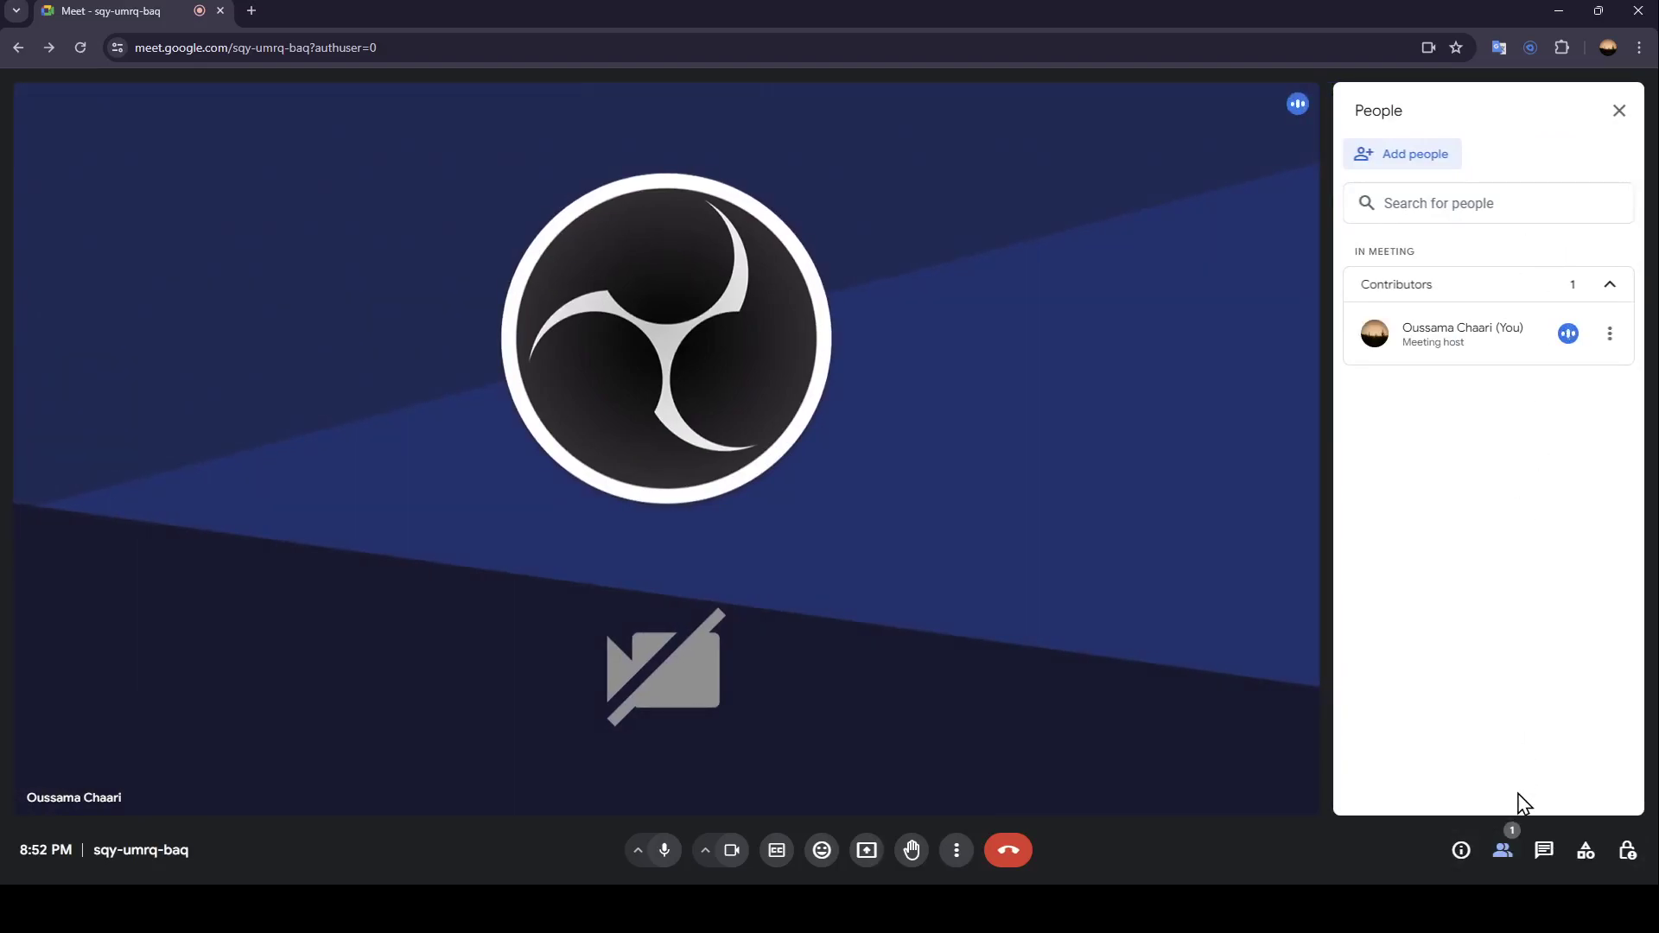
left_click(1542, 851)
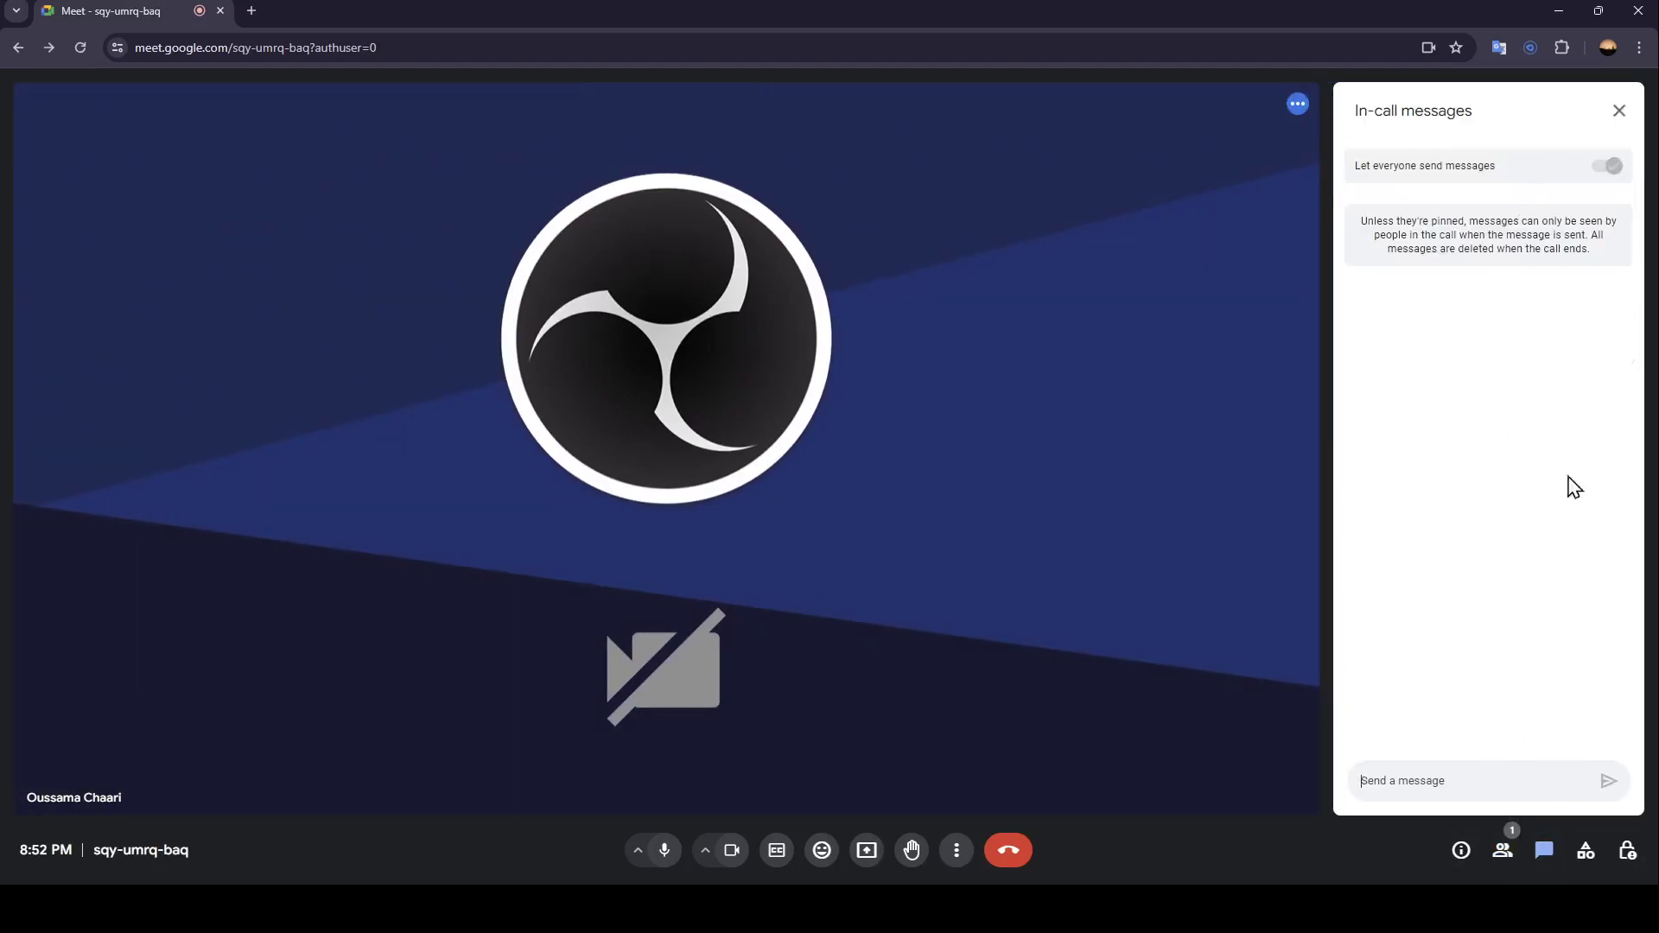
Review the Activities panel looking for breakout rooms, then close it.
left_click(1586, 867)
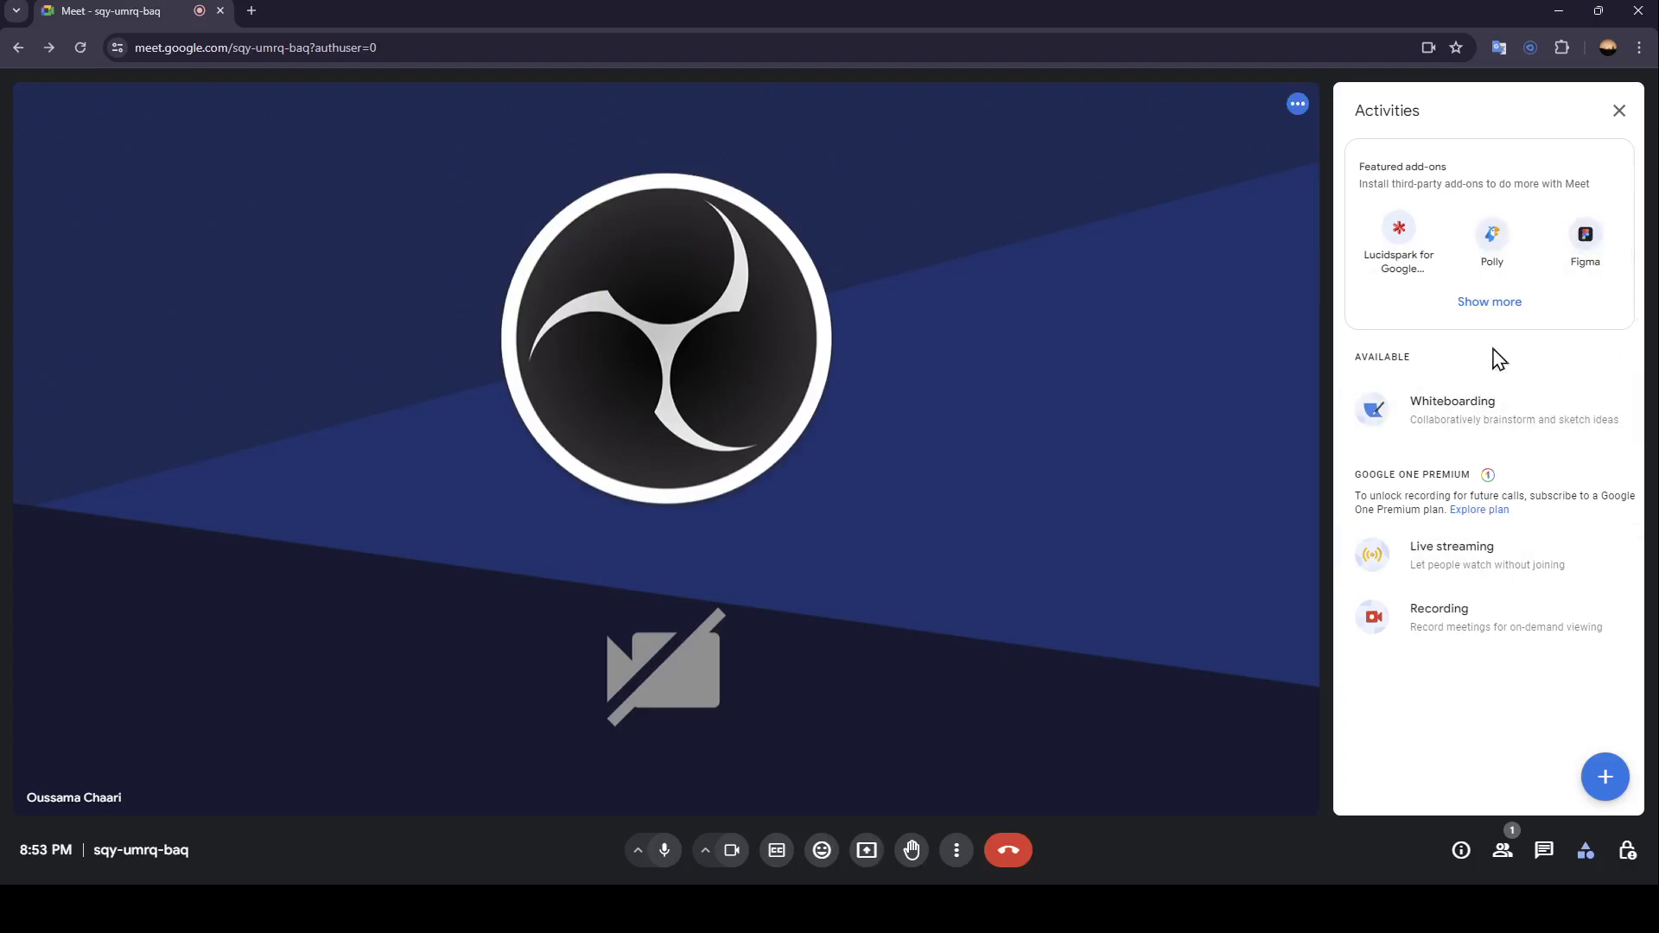
left_click(1617, 112)
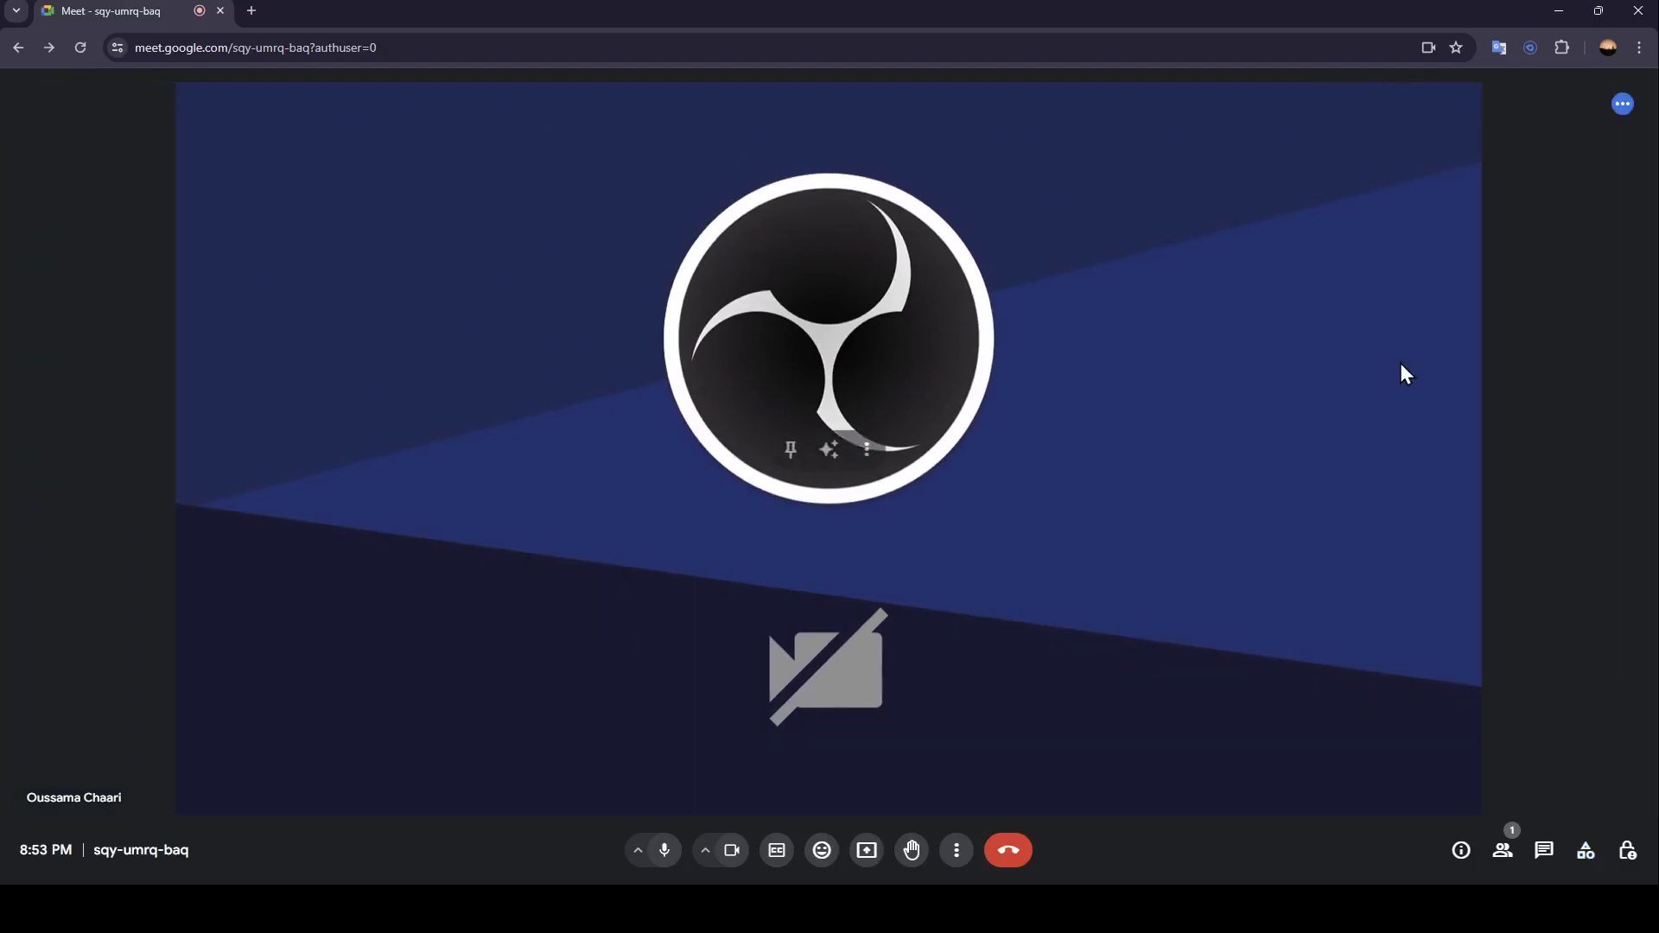